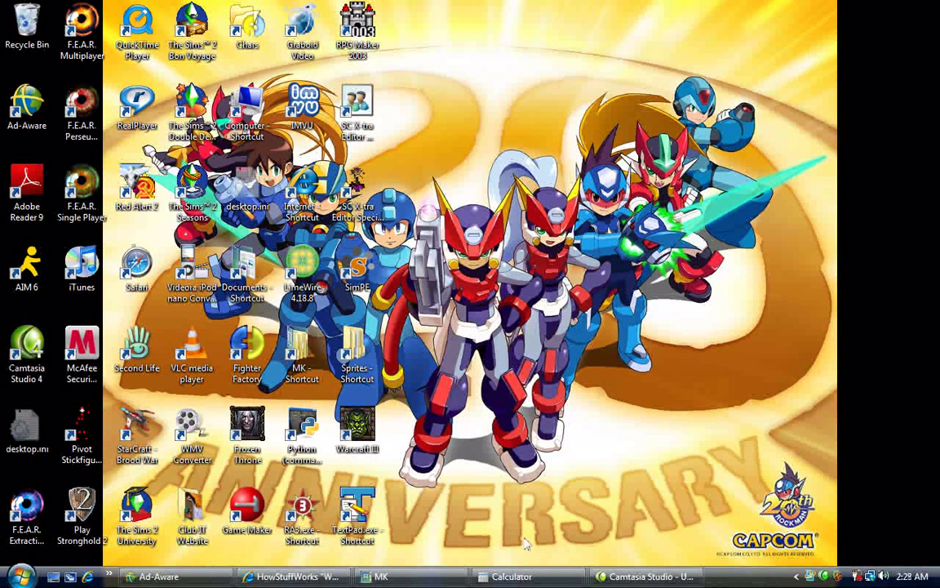
# Review the virtual memory article, then minimize the browser to reach the desktop
pyautogui.moveTo(335, 580)
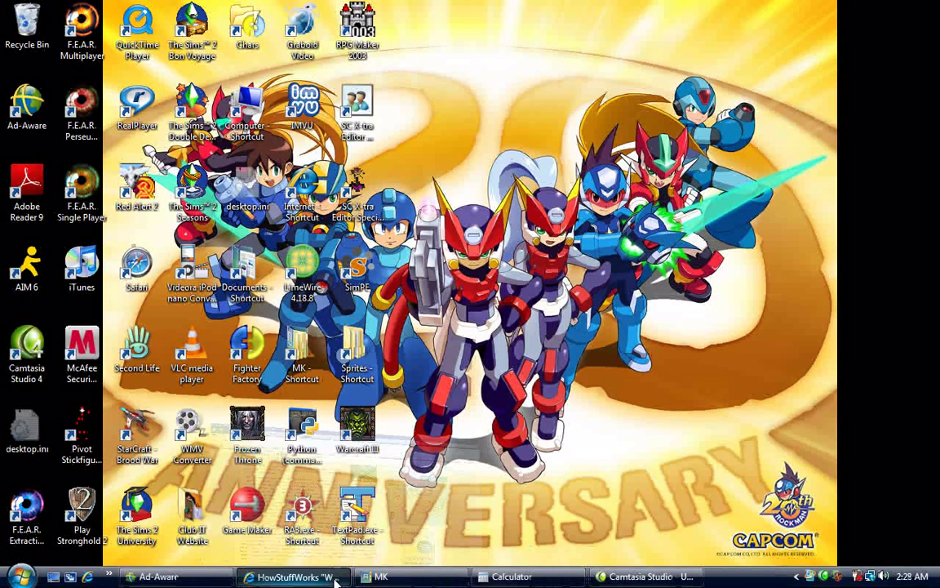
pyautogui.click(335, 579)
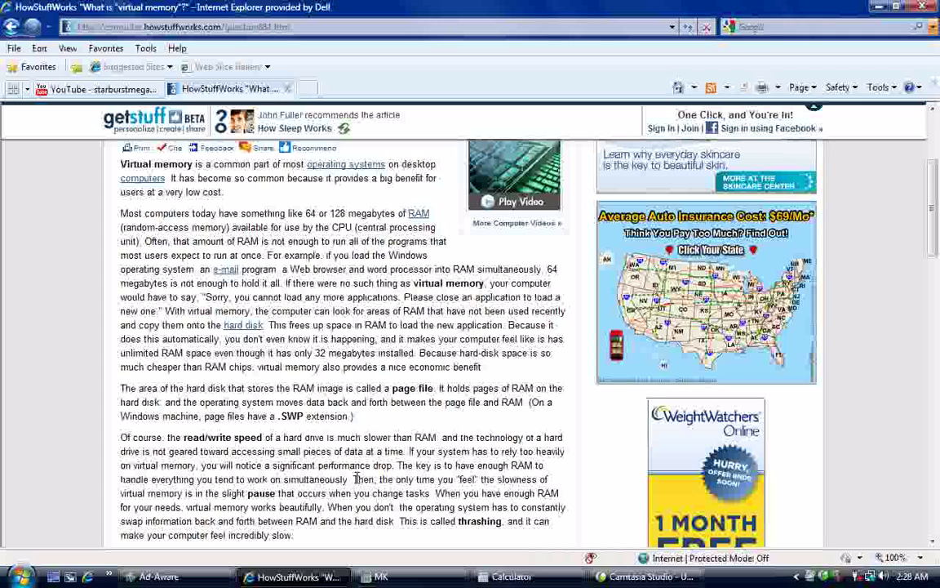
pyautogui.click(875, 7)
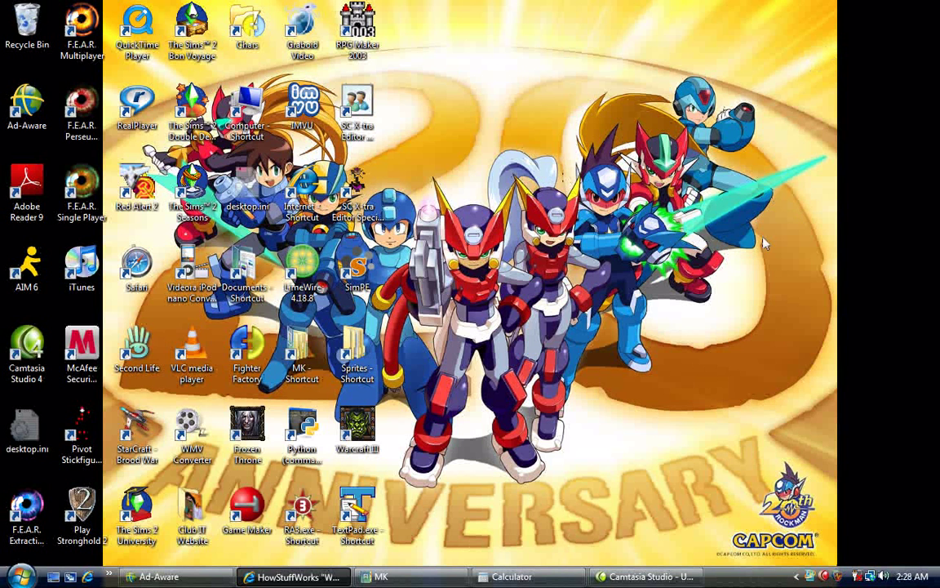
# Open System Properties' Advanced tab through Computer > Properties > Advanced system settings
pyautogui.click(21, 577)
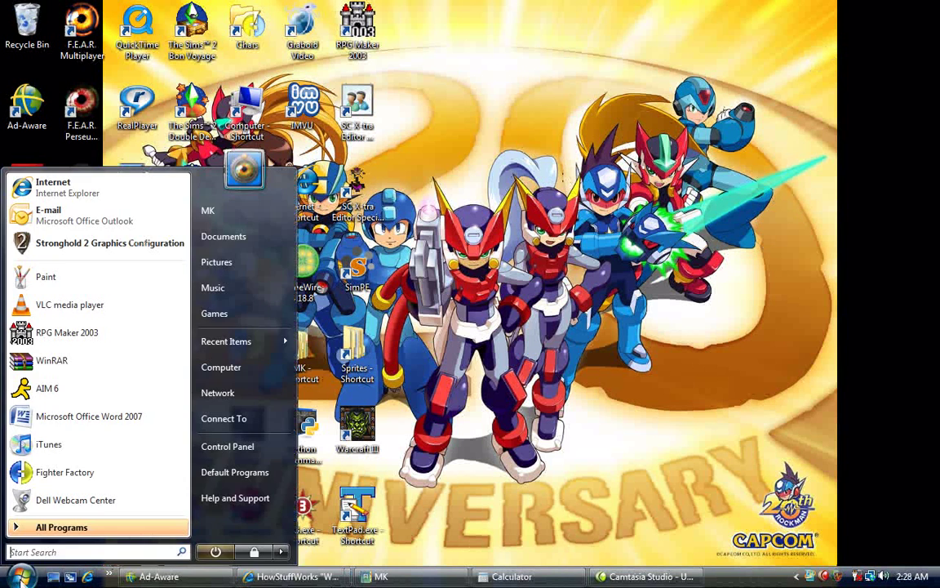
pyautogui.rightClick(232, 371)
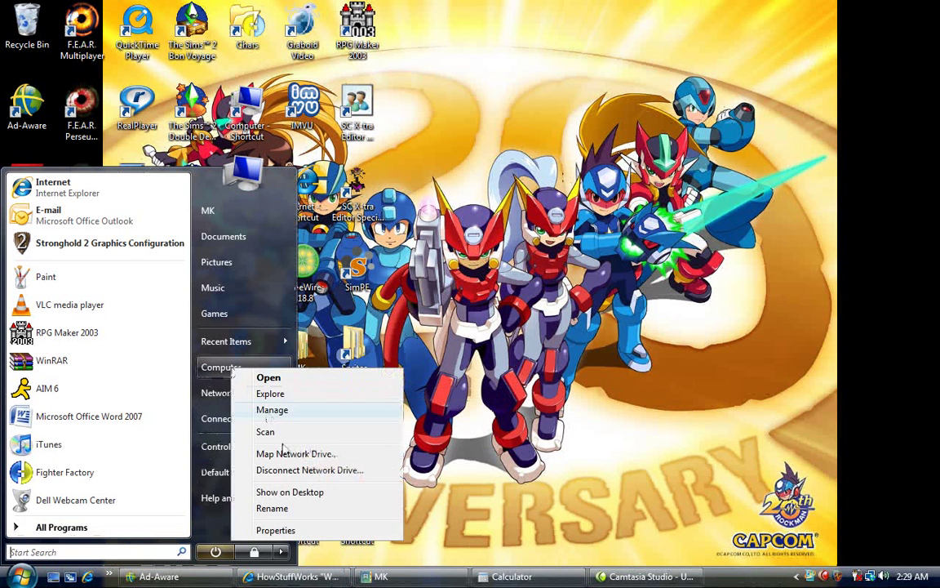
pyautogui.click(301, 533)
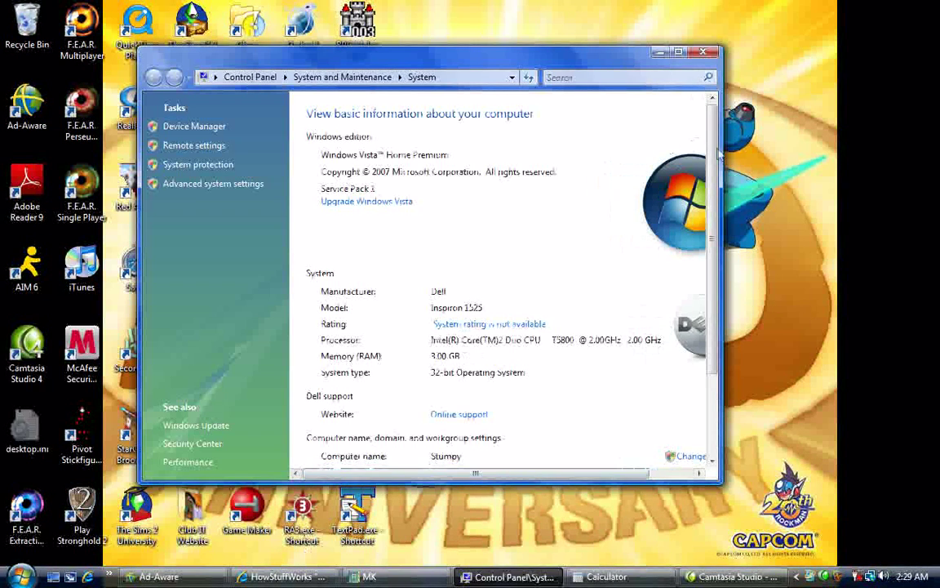
pyautogui.moveTo(715, 167); pyautogui.dragTo(711, 143)
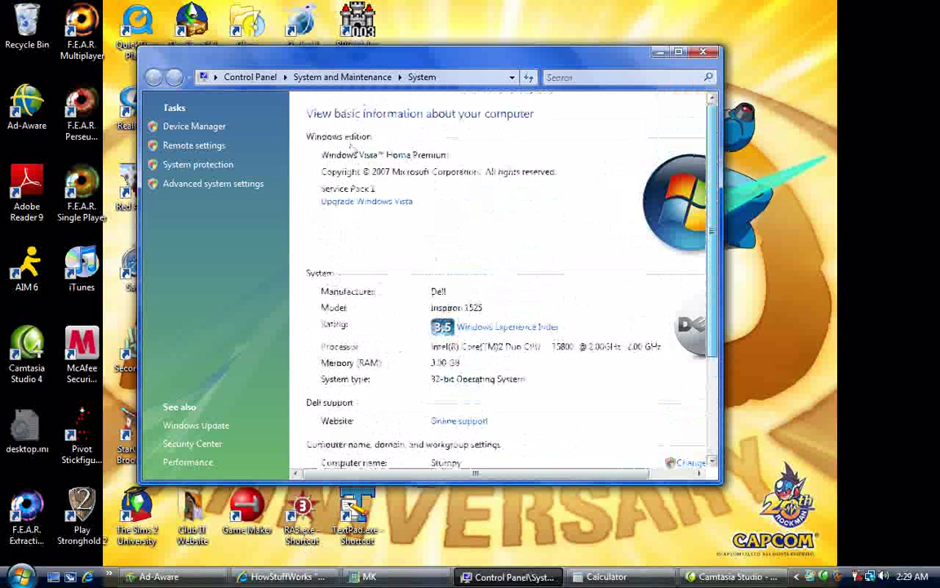
pyautogui.click(217, 186)
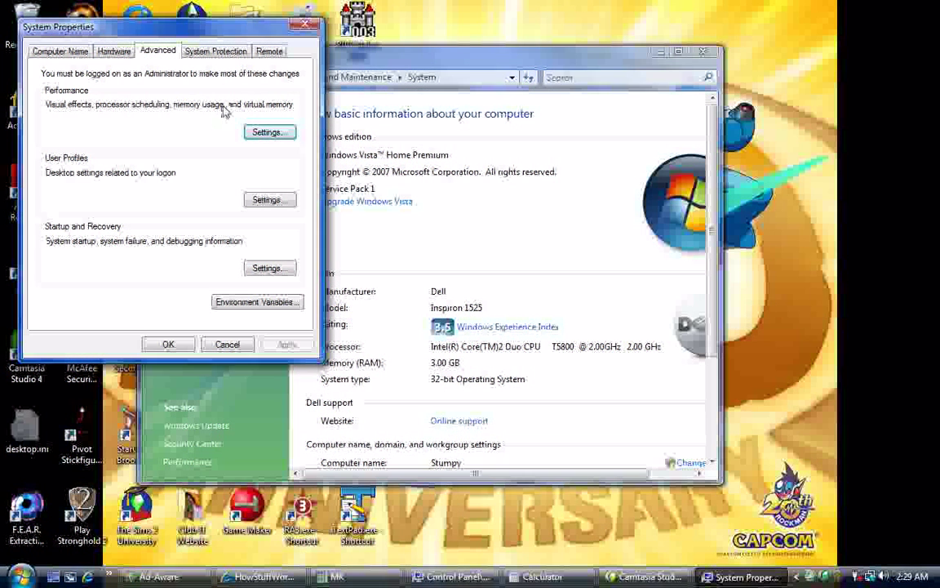
# Open Performance Options on its Advanced tab showing the 5041 MB total paging file
pyautogui.click(269, 133)
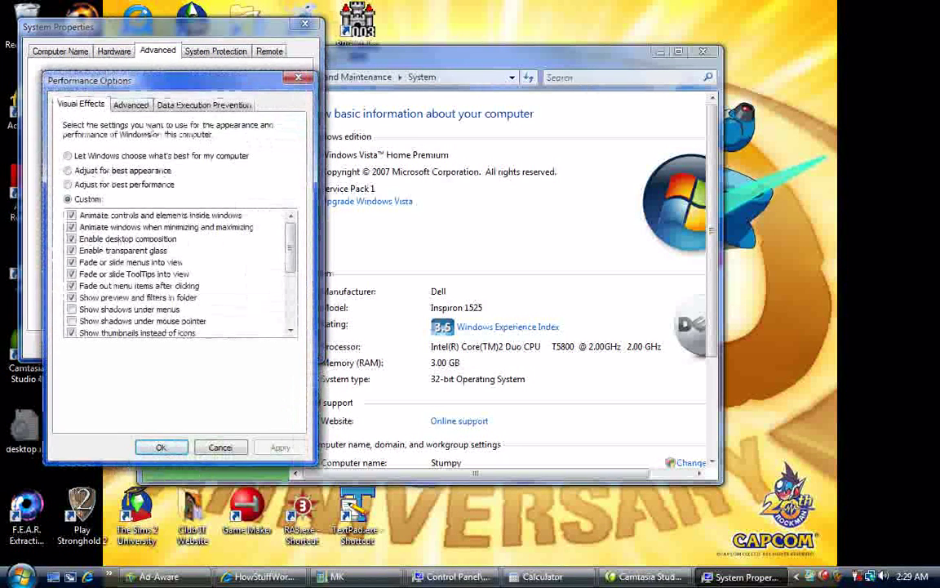
pyautogui.click(132, 108)
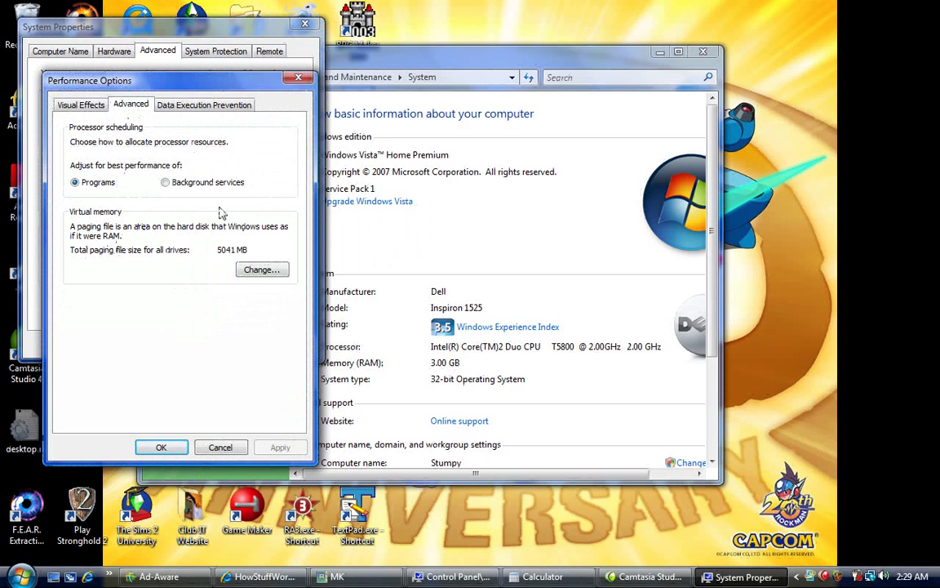
# Open Virtual Memory, check drives D: and F:, then reselect C: with its 5041–10083 MB custom size
pyautogui.click(278, 277)
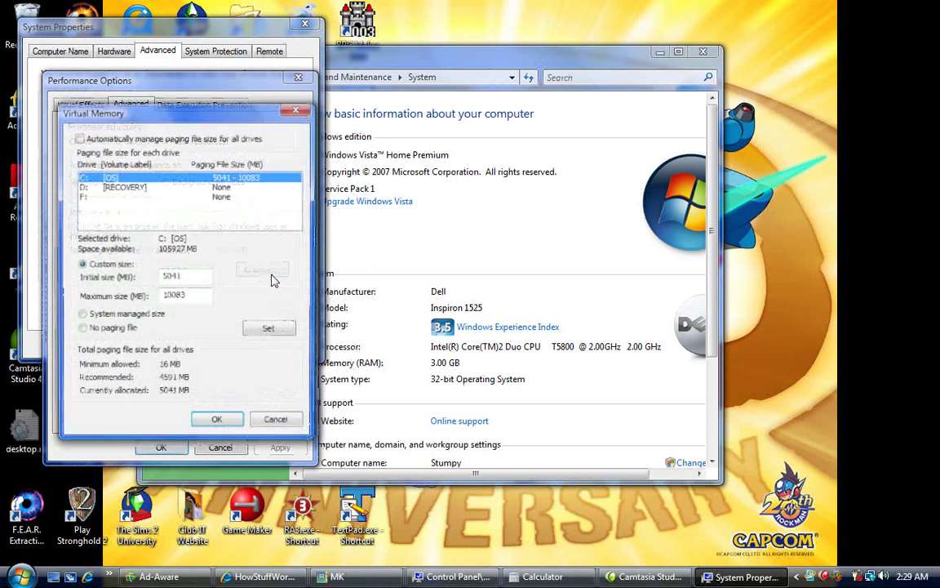
pyautogui.moveTo(163, 101); pyautogui.dragTo(529, 106)
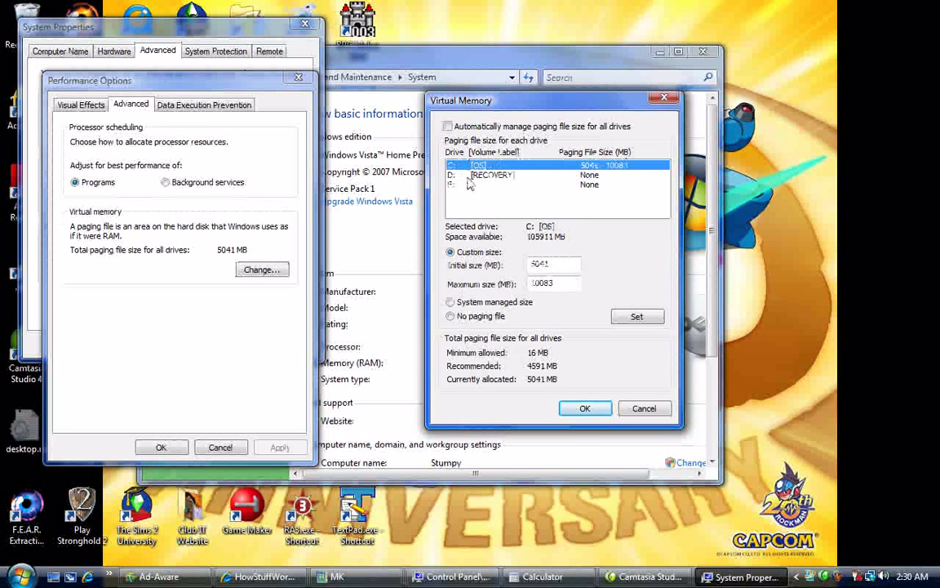
pyautogui.click(471, 177)
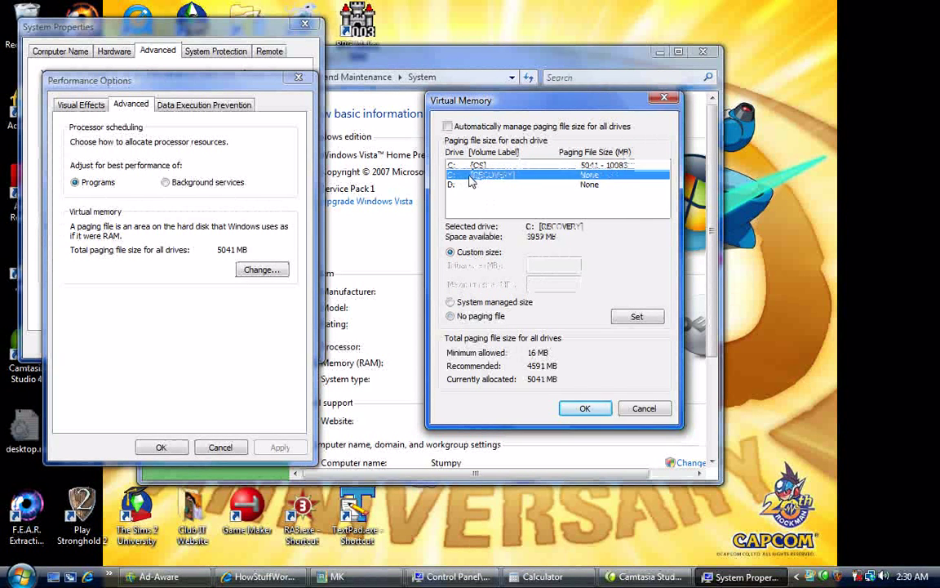
pyautogui.click(469, 186)
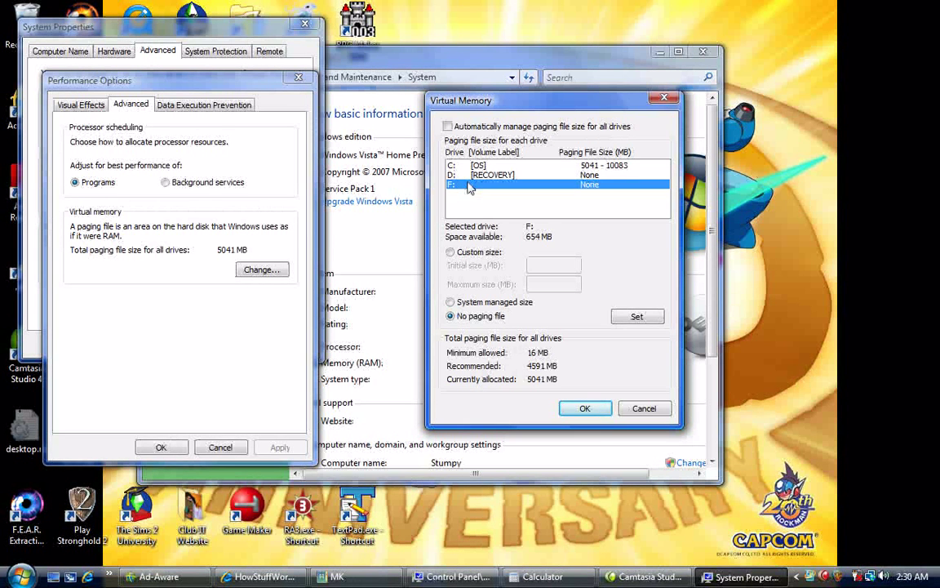
pyautogui.click(450, 166)
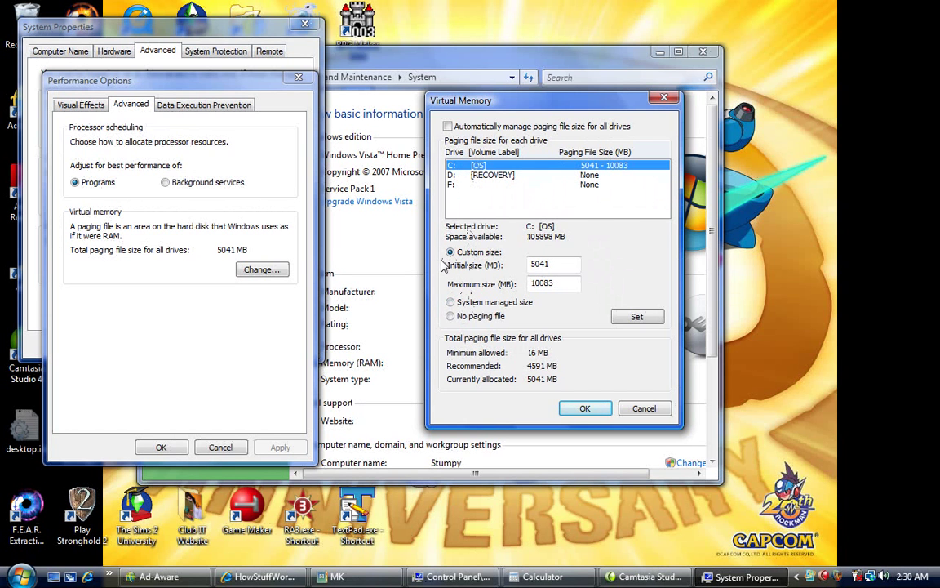
pyautogui.click(129, 86)
pyautogui.click(539, 576)
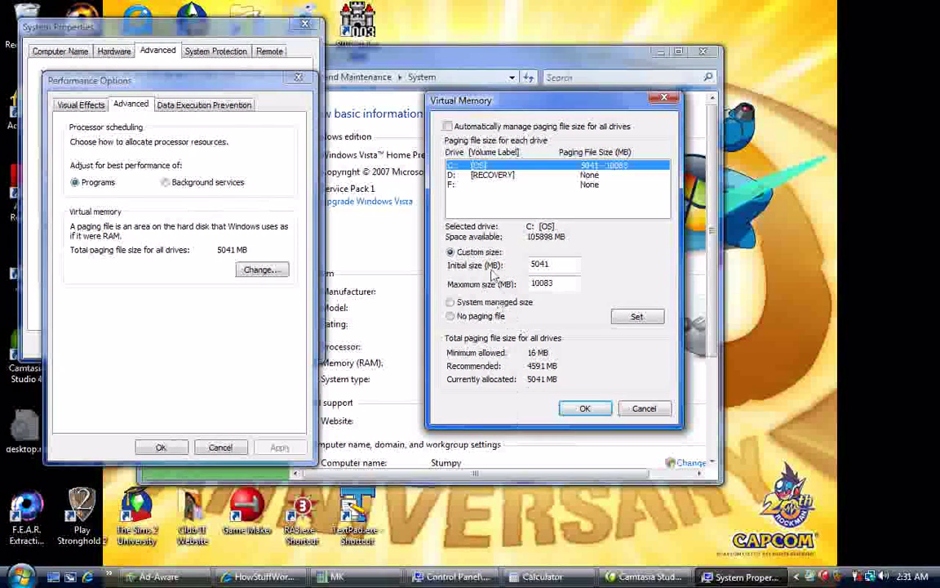
# Multiply 5041 by 1.5 in Calculator
pyautogui.click(539, 576)
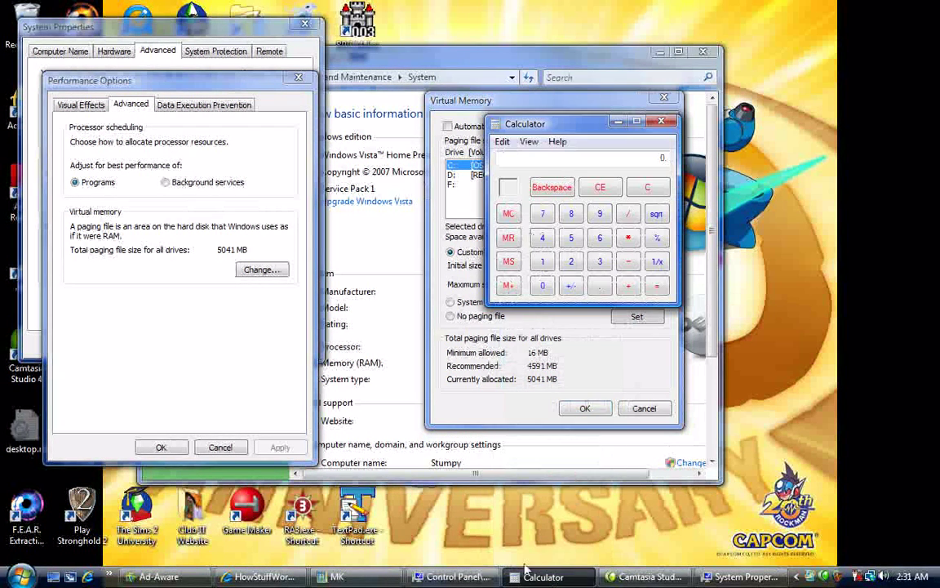
pyautogui.click(572, 238)
pyautogui.click(542, 285)
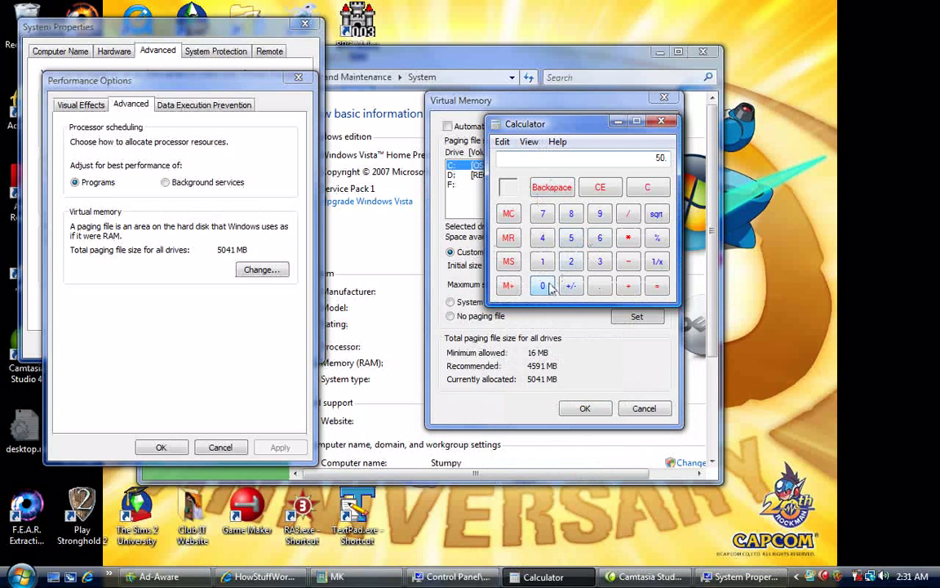
pyautogui.click(542, 237)
pyautogui.click(543, 262)
pyautogui.click(628, 239)
pyautogui.click(542, 261)
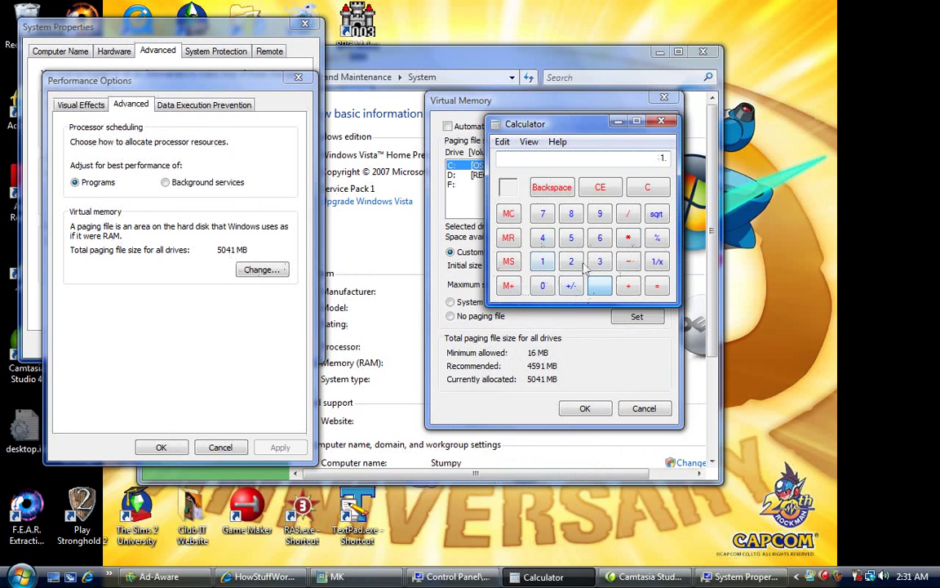
pyautogui.click(570, 238)
pyautogui.click(657, 286)
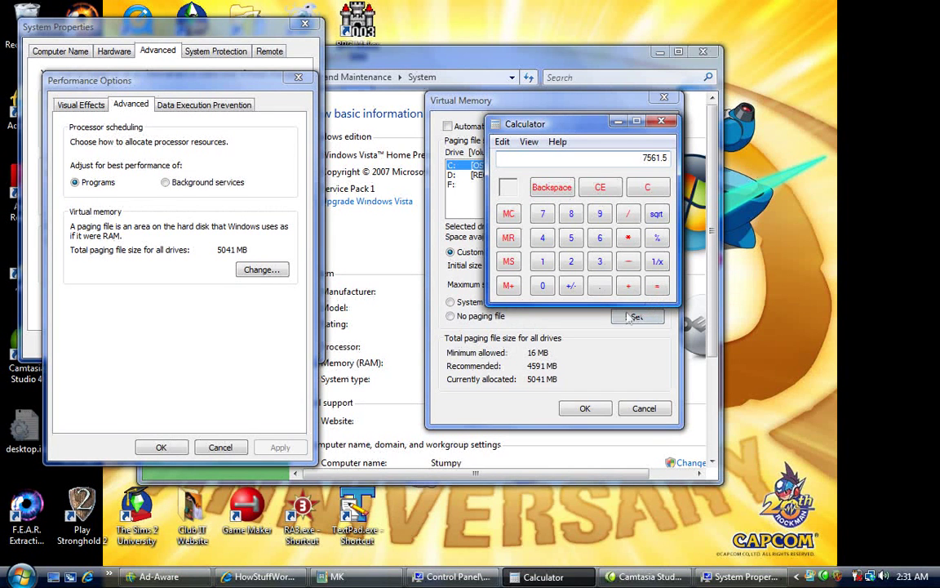
# Relaunch Calculator from the MK folder and place it over the Virtual Memory dialog
pyautogui.click(661, 122)
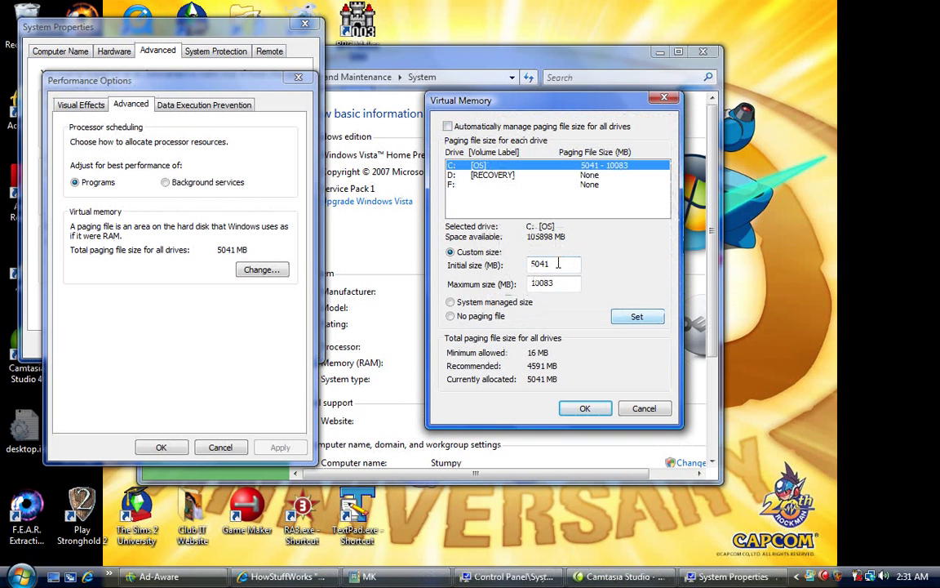
pyautogui.click(369, 576)
pyautogui.doubleClick(477, 251)
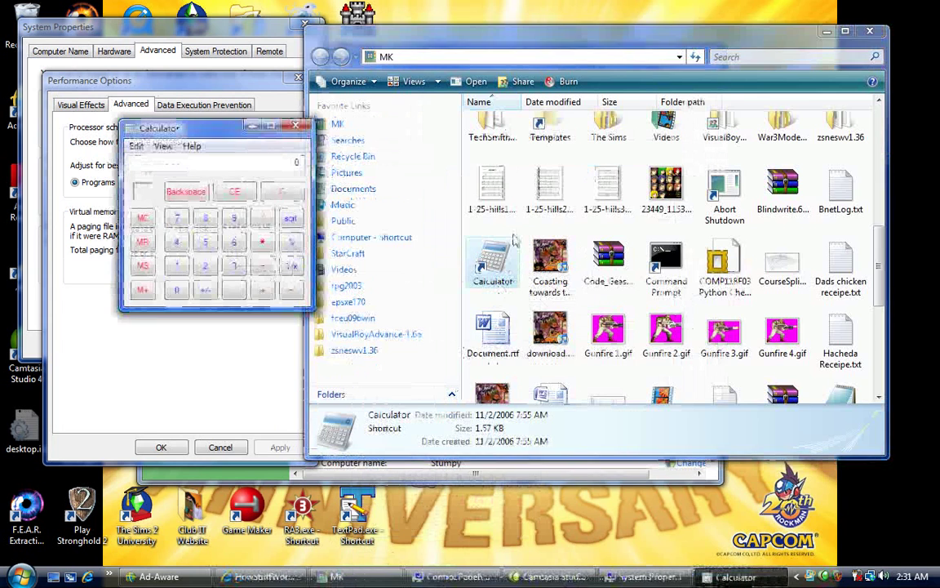
pyautogui.click(827, 32)
pyautogui.moveTo(202, 128); pyautogui.dragTo(626, 162)
# Recalculate 5041 × 1.5 to get 7561.5 and shift Calculator beside the paging settings
pyautogui.click(630, 277)
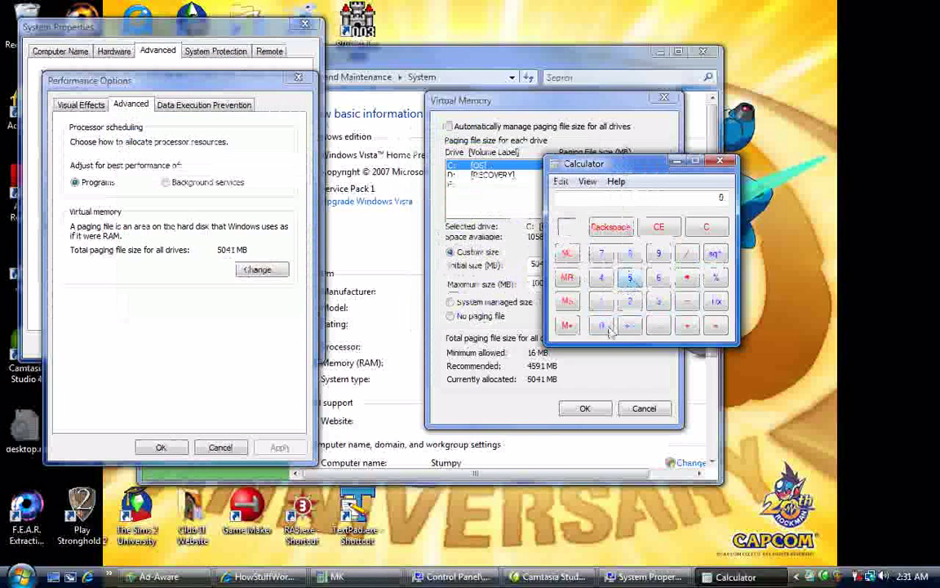
pyautogui.click(601, 325)
pyautogui.click(601, 278)
pyautogui.click(602, 301)
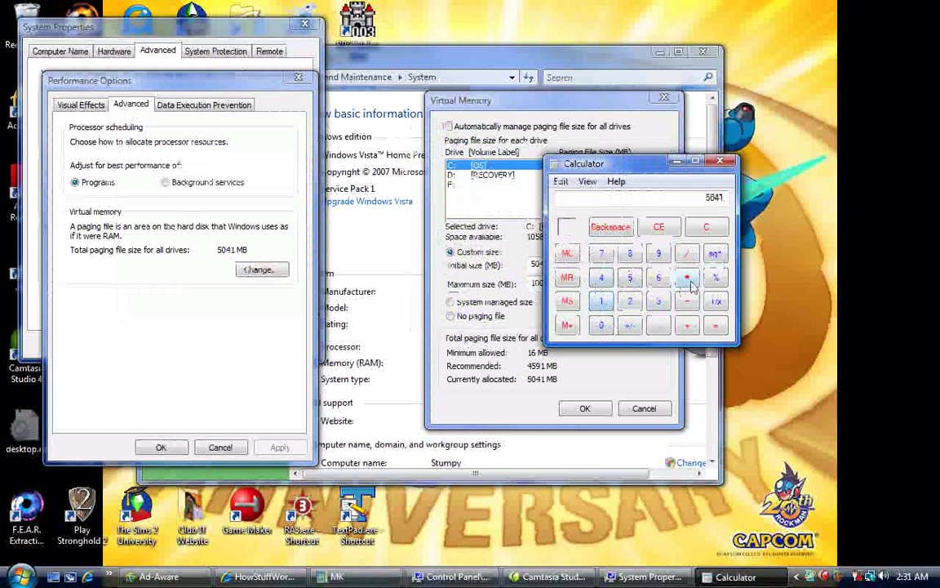
pyautogui.click(688, 279)
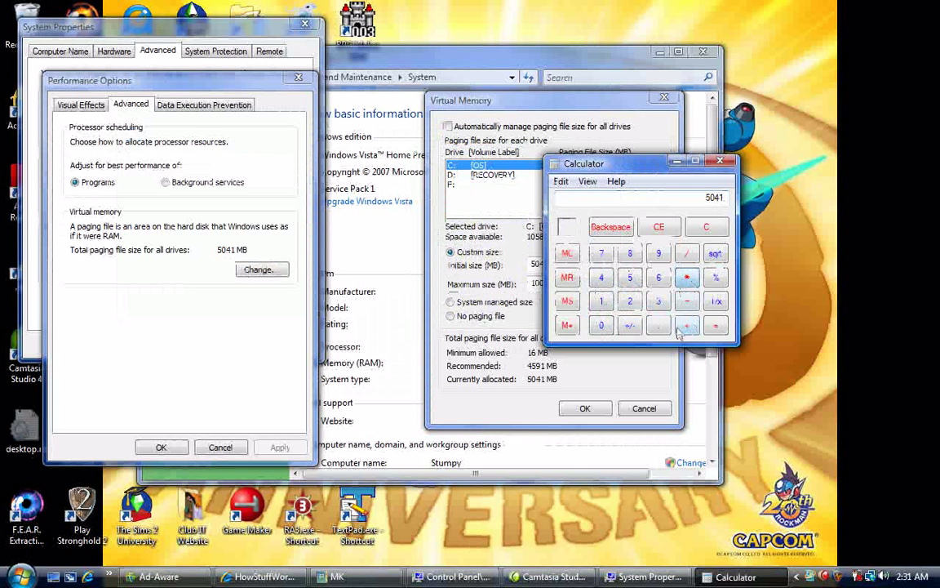
pyautogui.click(602, 301)
pyautogui.write('5')
pyautogui.press('Return')
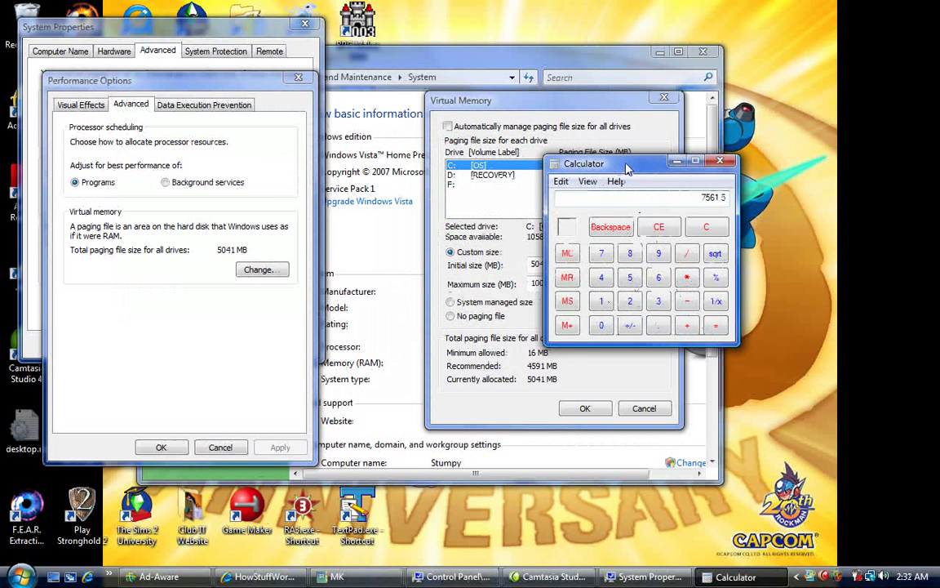
pyautogui.moveTo(629, 170); pyautogui.dragTo(704, 171)
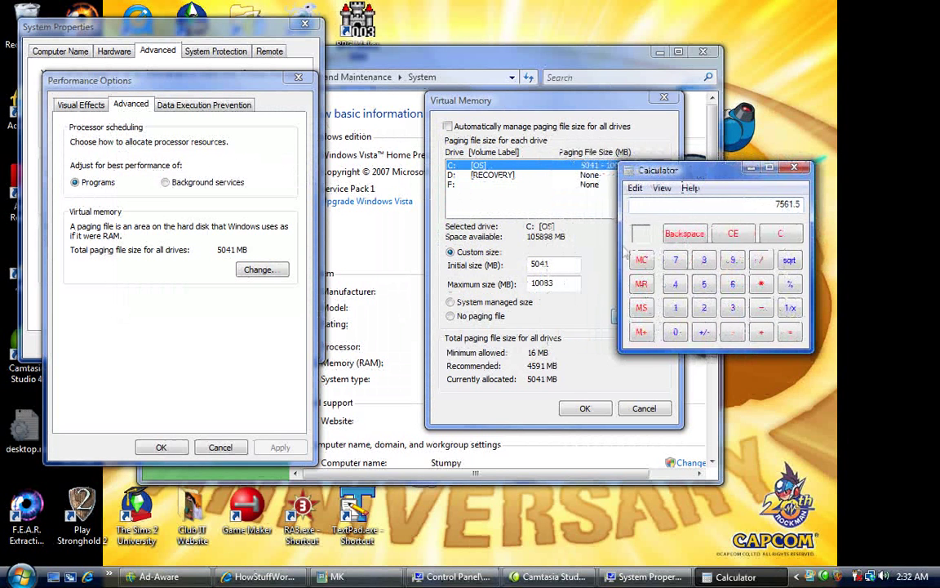
# Replace drive C:'s initial paging size with 7561 MB
pyautogui.click(563, 265)
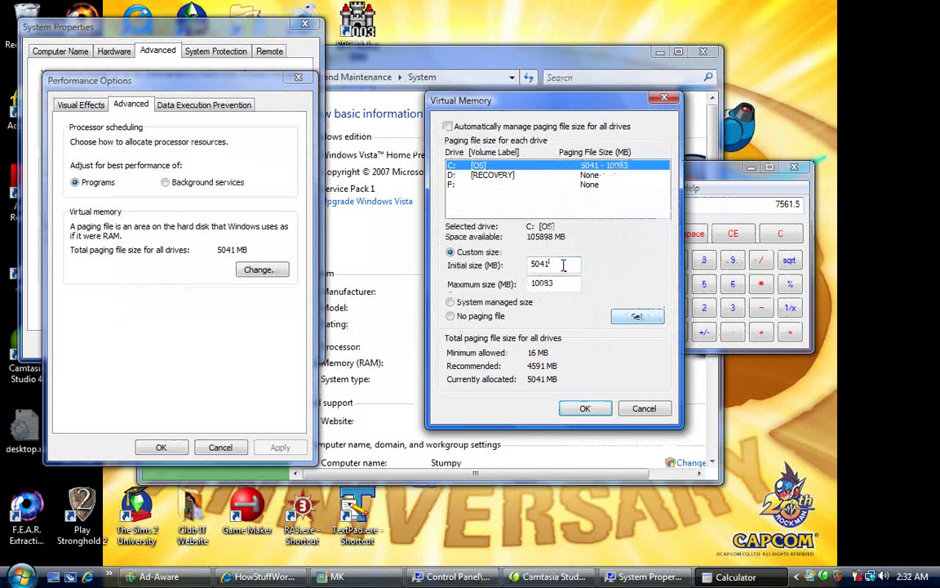
pyautogui.press('BackSpace')
pyautogui.press('BackSpace')
pyautogui.press('BackSpace')
pyautogui.press('BackSpace')
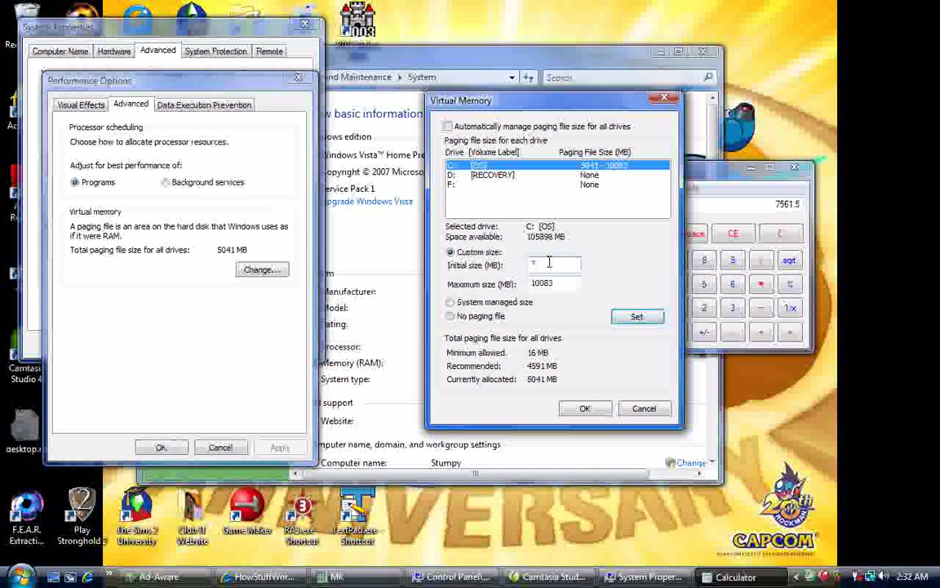
pyautogui.write('75')
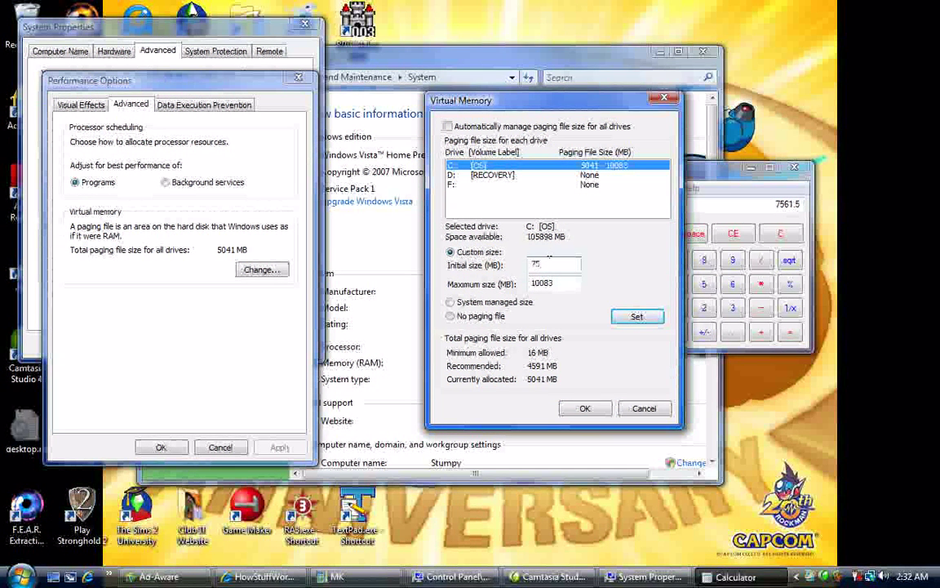
pyautogui.write('61')
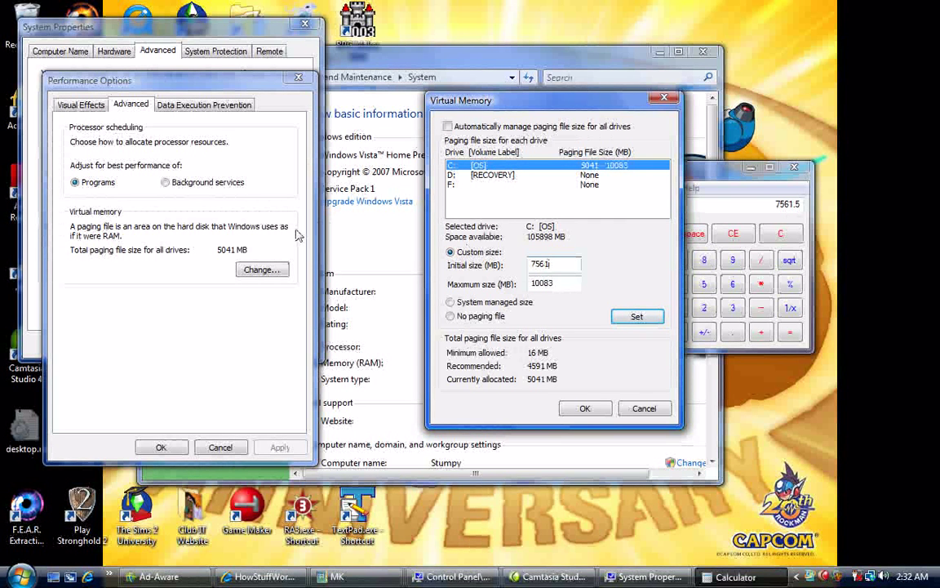
# Compute 5041 × 3 in Calculator and enter 15123 MB as the maximum size
pyautogui.click(780, 273)
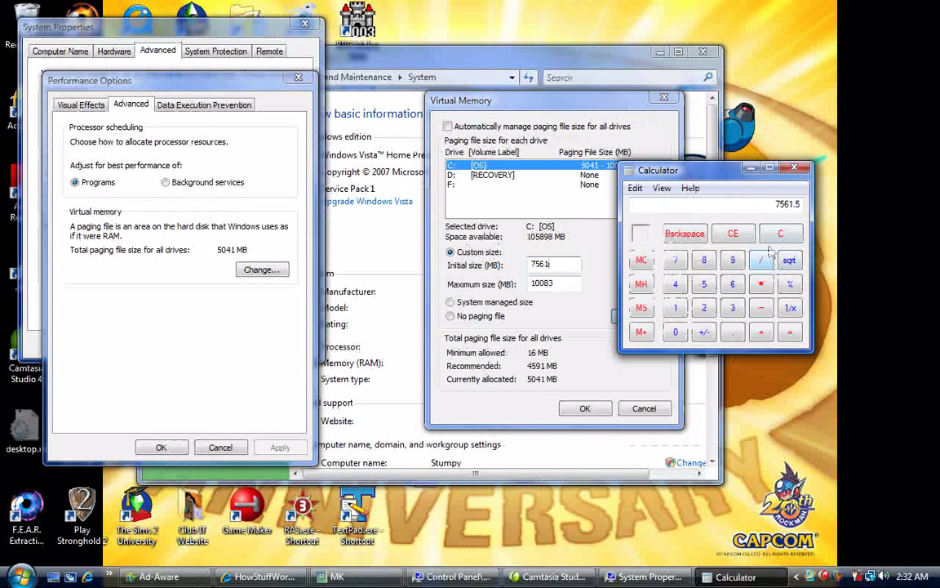
pyautogui.click(780, 234)
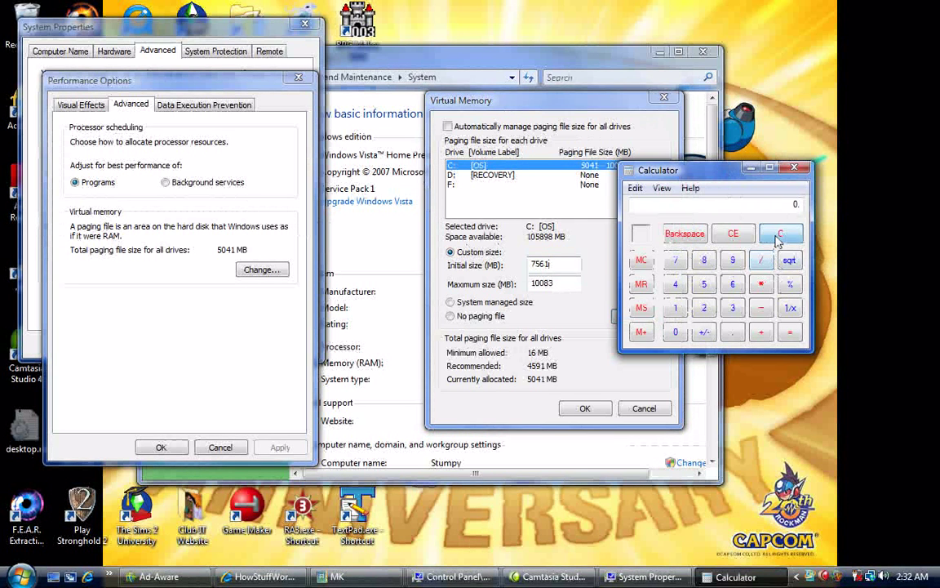
pyautogui.click(704, 284)
pyautogui.click(733, 283)
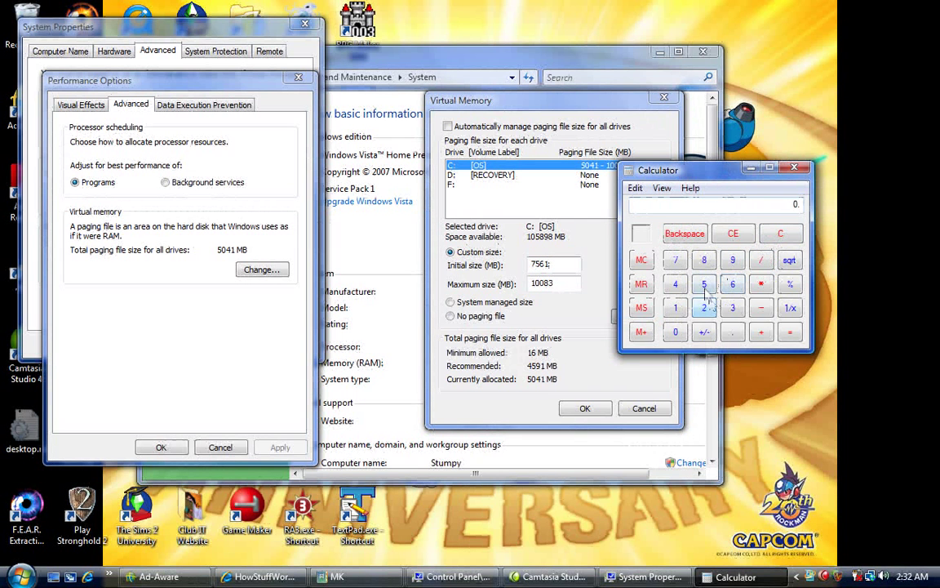
pyautogui.click(676, 283)
pyautogui.click(676, 308)
pyautogui.click(760, 307)
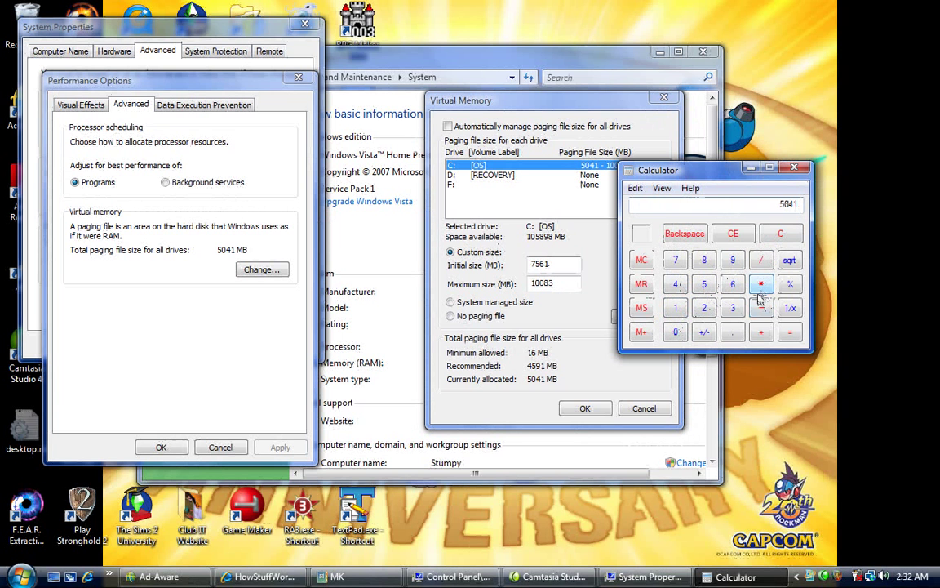
pyautogui.click(732, 308)
pyautogui.click(789, 333)
pyautogui.click(560, 285)
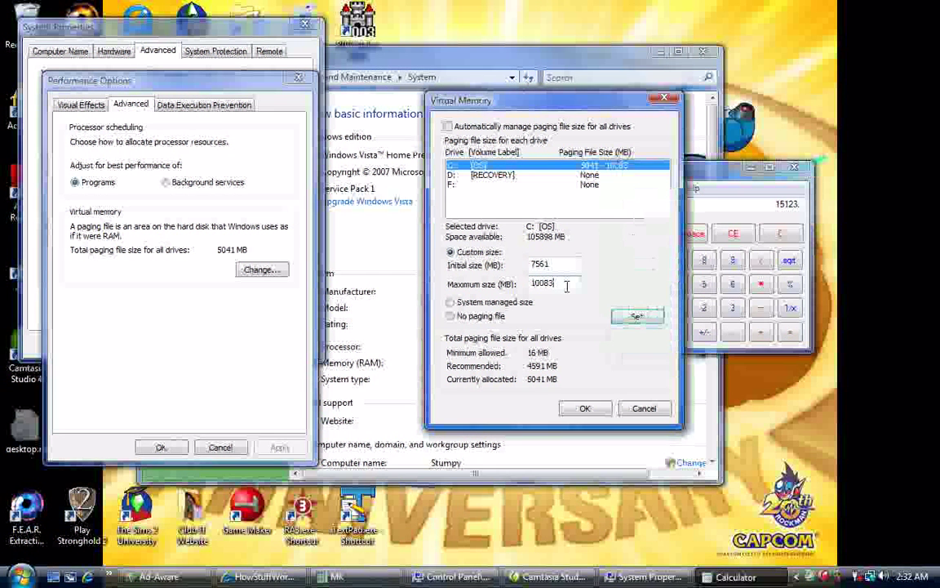
pyautogui.press('BackSpace')
pyautogui.press('BackSpace')
pyautogui.press('BackSpace')
pyautogui.press('BackSpace')
pyautogui.press('BackSpace')
pyautogui.write('15123')
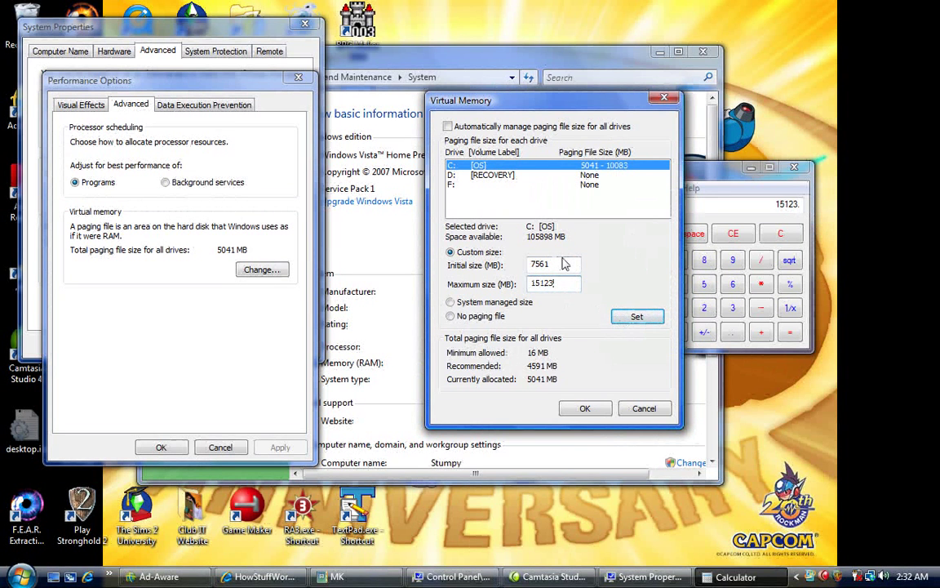
# Revert the initial size to 5041 MB and clear the maximum size field
pyautogui.moveTo(566, 266); pyautogui.dragTo(462, 237)
pyautogui.press('BackSpace')
pyautogui.write('504')
pyautogui.press('Tab')
pyautogui.press('BackSpace')
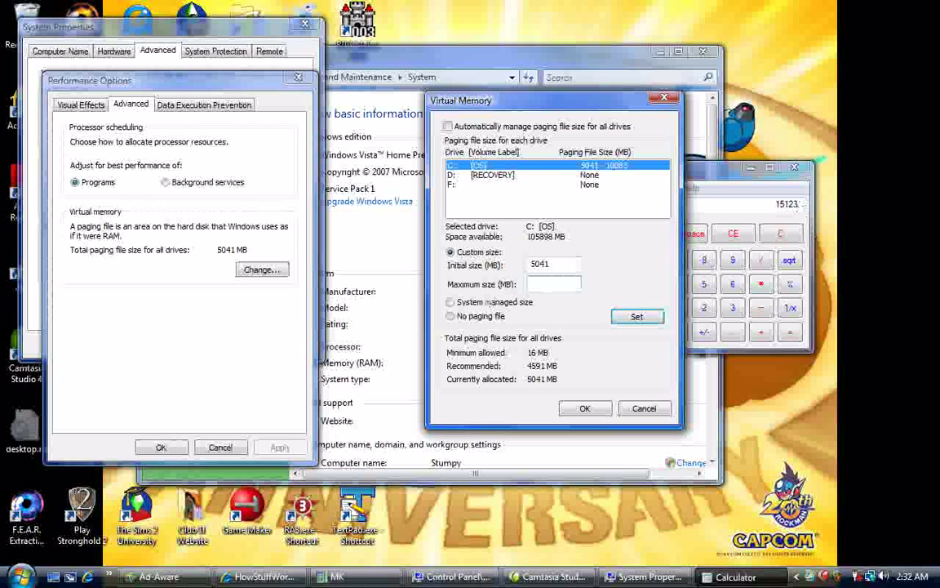
# Compute 3361 × 3 in Calculator and enter 10083 MB as the maximum size
pyautogui.click(725, 182)
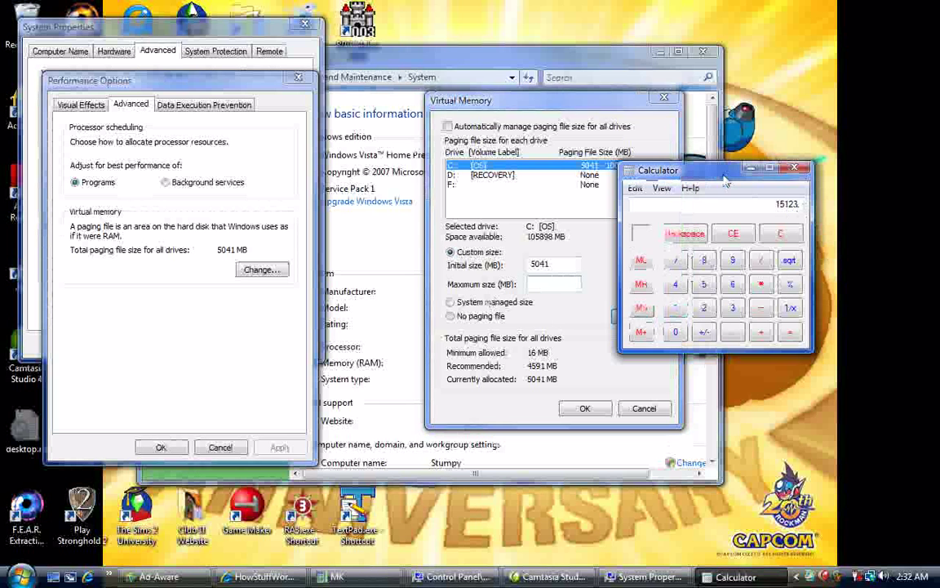
pyautogui.click(785, 237)
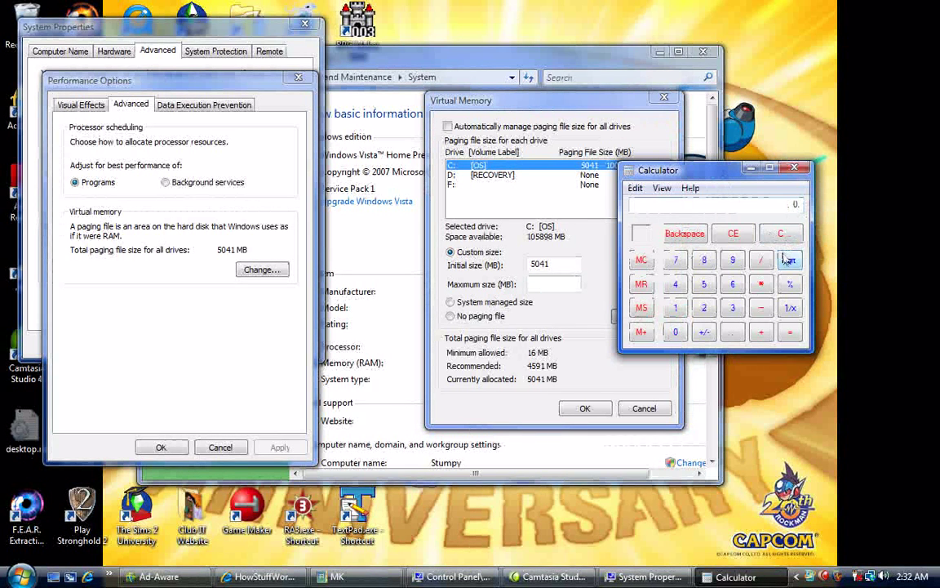
pyautogui.click(732, 307)
pyautogui.click(732, 307)
pyautogui.click(732, 283)
pyautogui.click(677, 307)
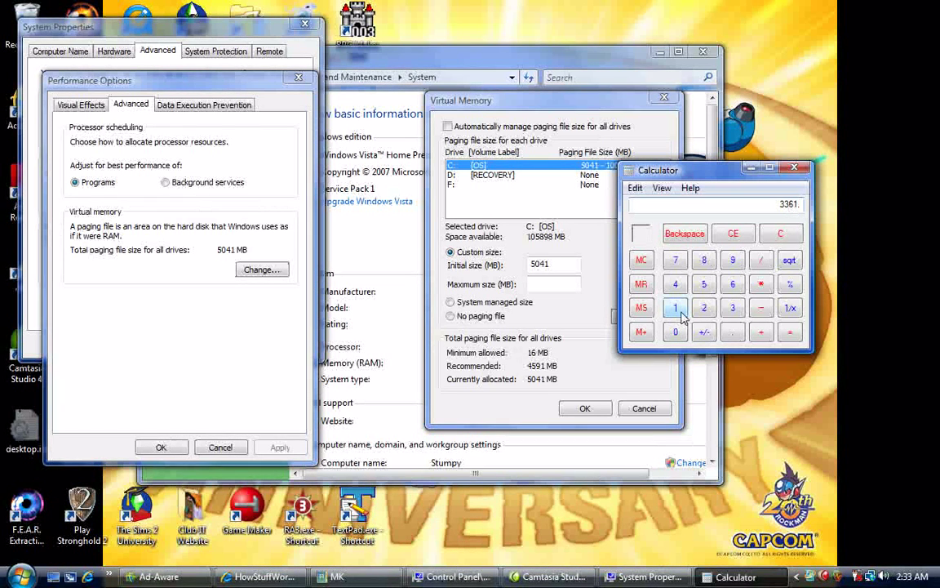
pyautogui.click(762, 284)
pyautogui.write('3.')
pyautogui.press('Return')
pyautogui.click(561, 282)
pyautogui.write('10083')
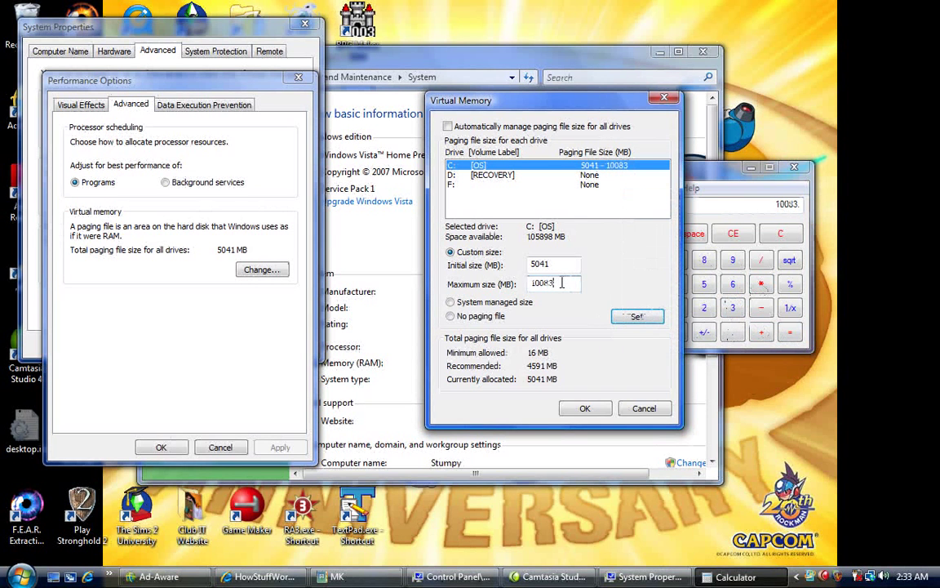
# Confirm Virtual Memory, Performance Options and System Properties with OK, then close Calculator
pyautogui.click(585, 410)
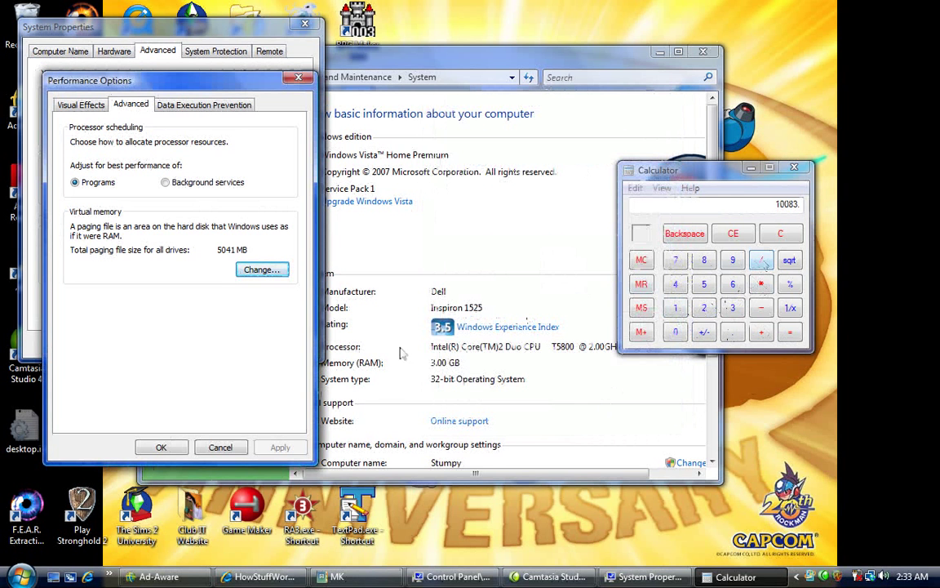
pyautogui.click(155, 447)
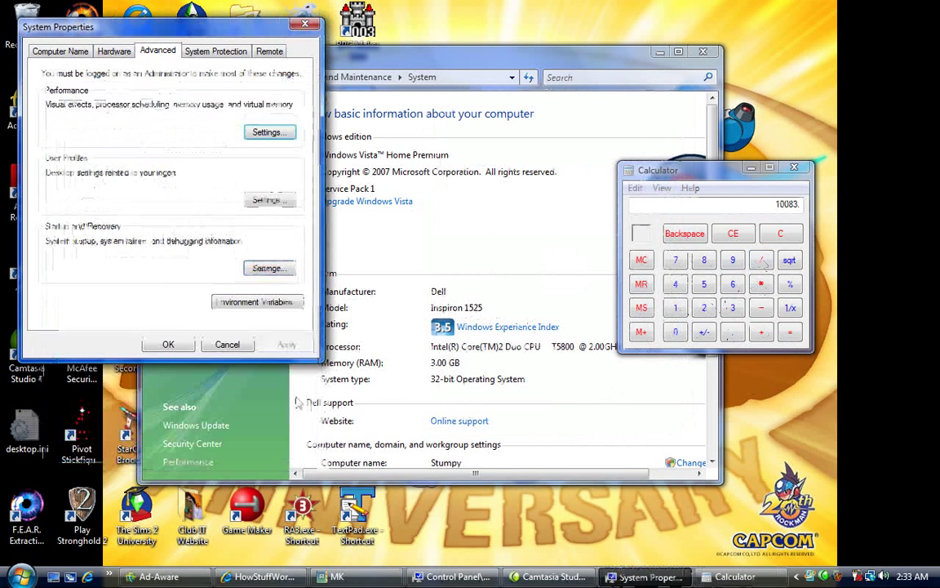
pyautogui.click(165, 344)
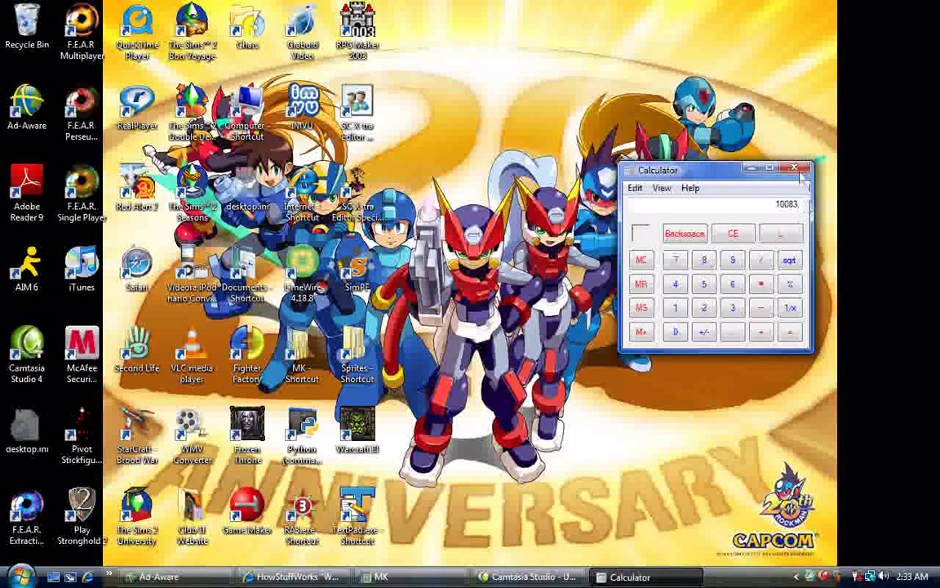
pyautogui.click(795, 168)
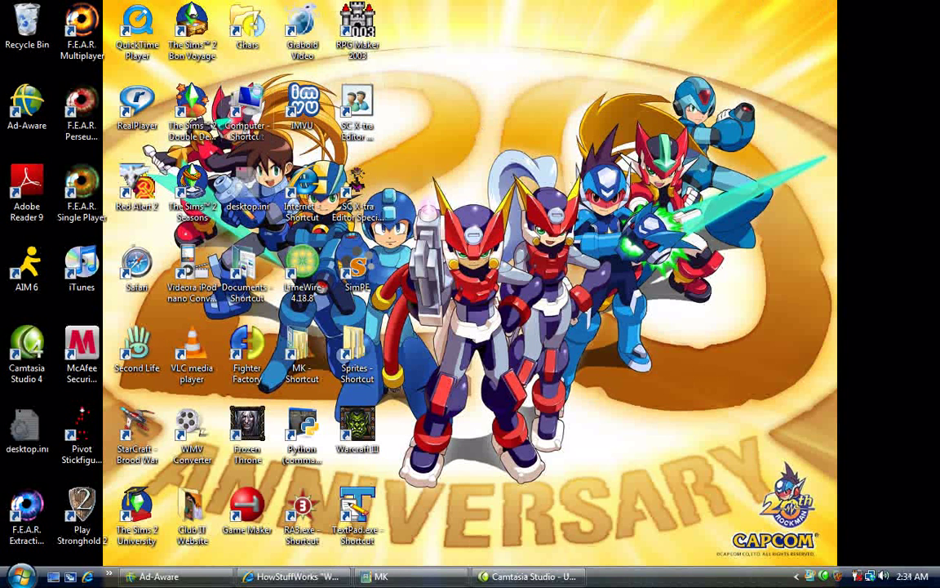
# Open the Computer window from the desktop shortcut to see drives C:, D:, E: and F:
pyautogui.doubleClick(245, 115)
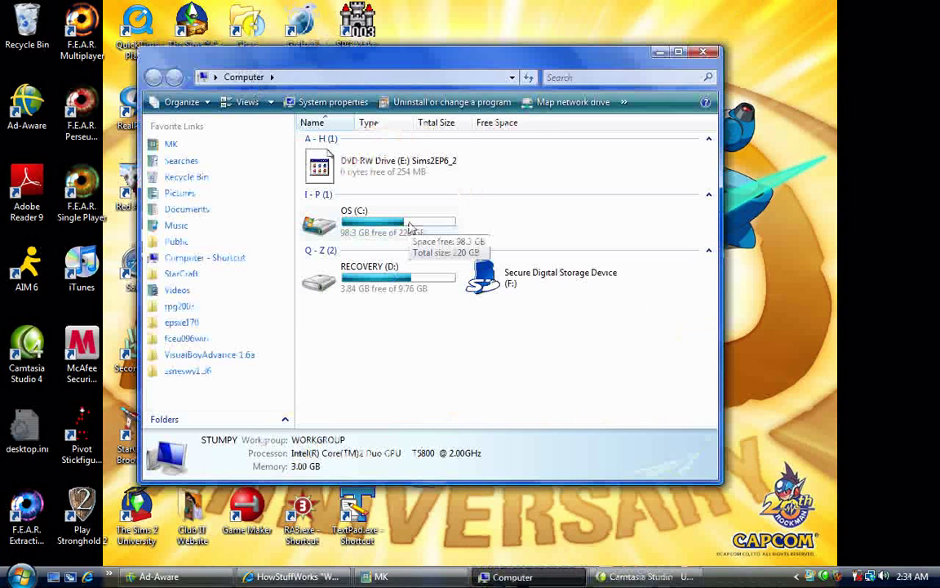